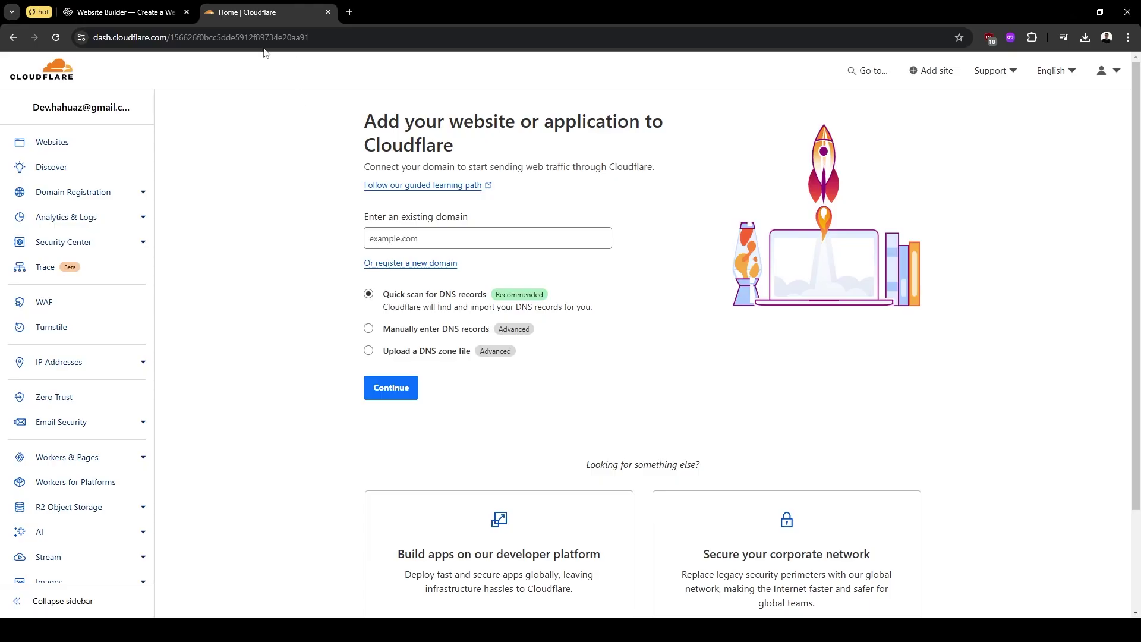
Switch Domain Lock off for hahuaz.dev in Squarespace Domains and confirm the unlock
left_click(124, 13)
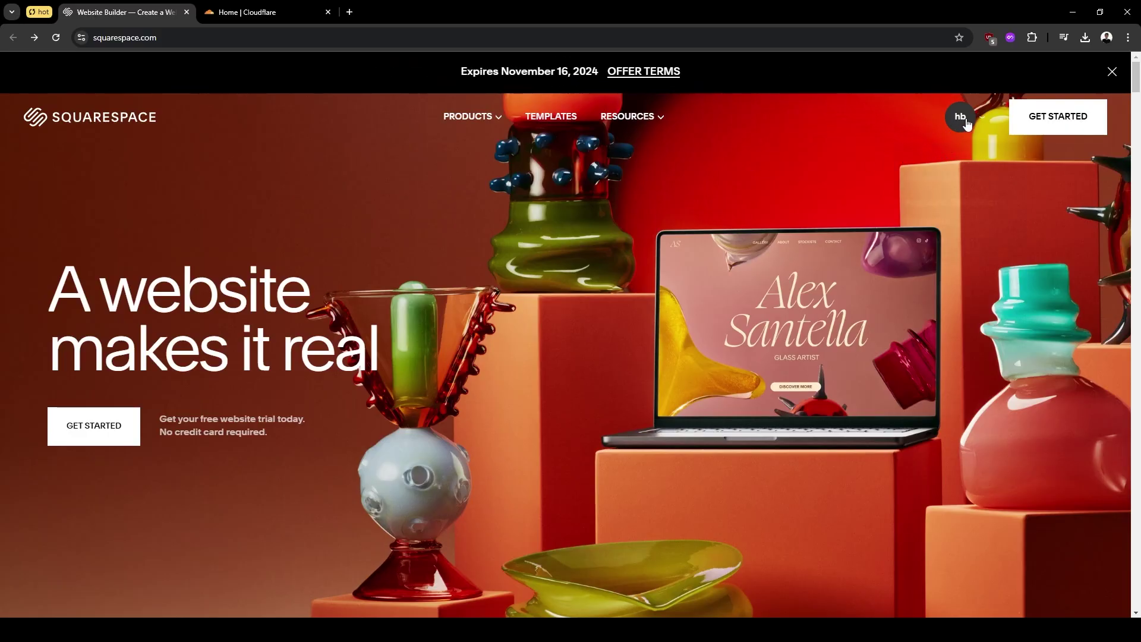
mouse_move(960, 117)
left_click(943, 228)
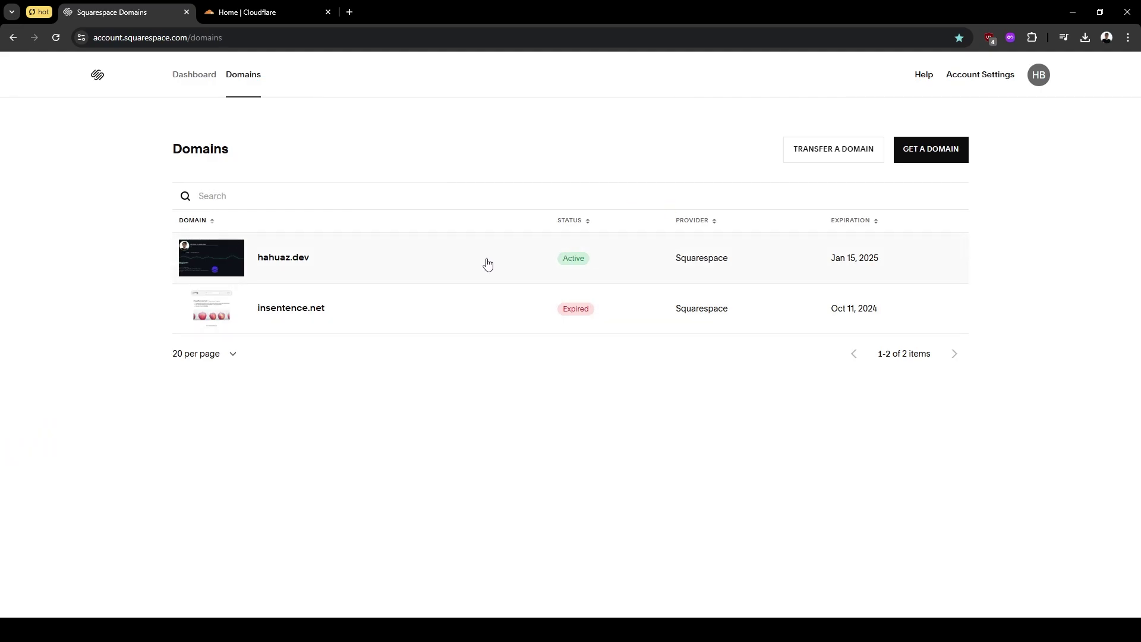
left_click(452, 262)
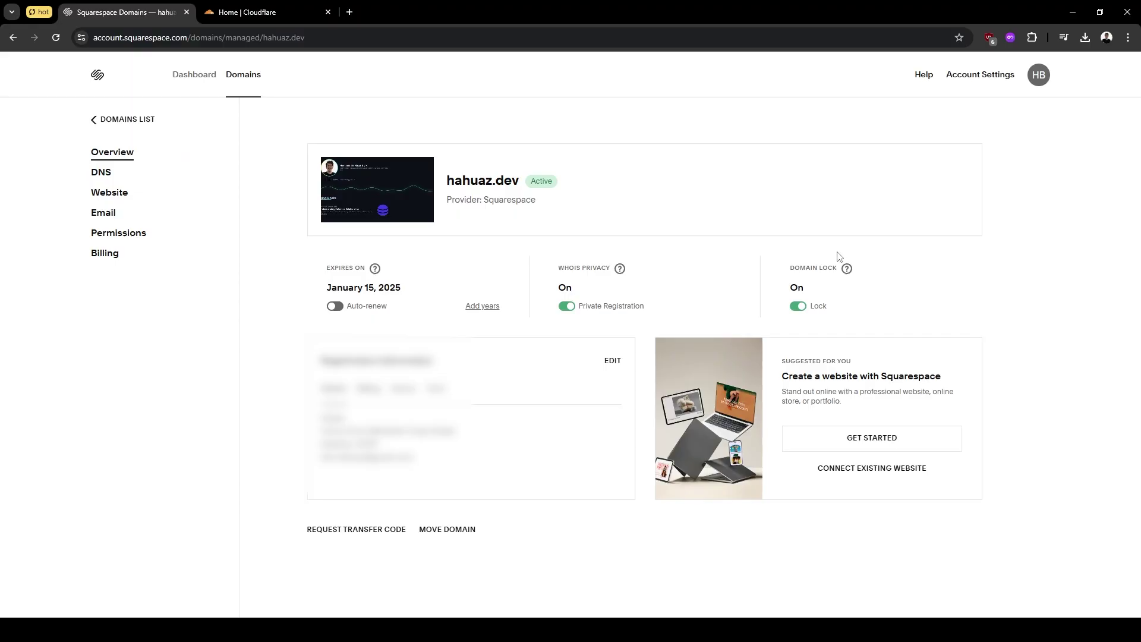
left_click(798, 307)
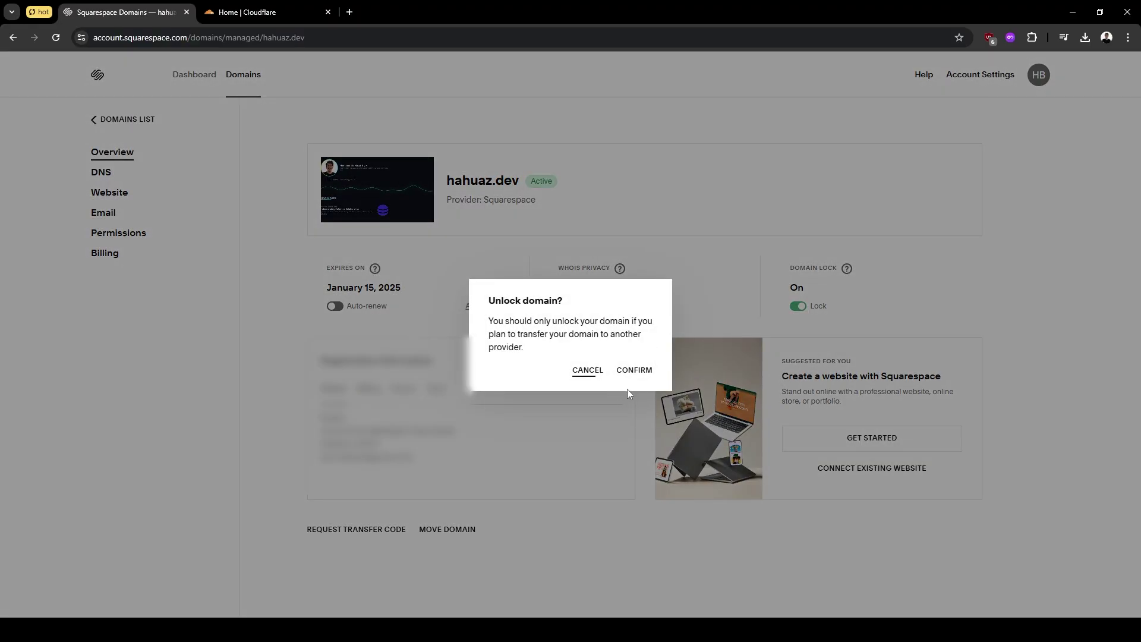
left_click_drag(488, 301, 558, 302)
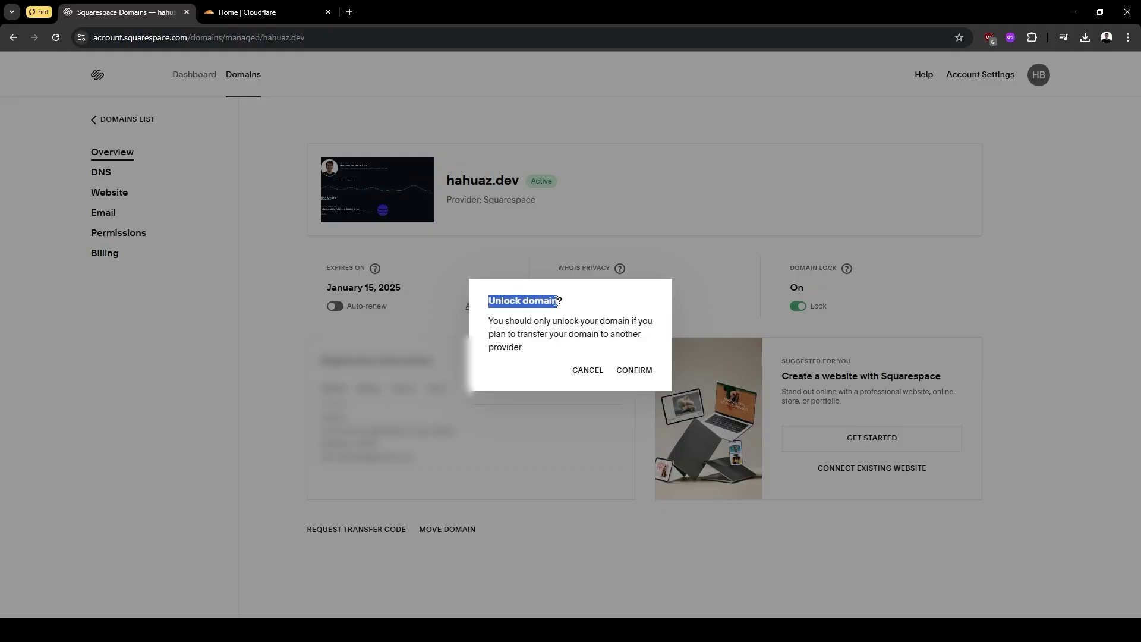
left_click(634, 369)
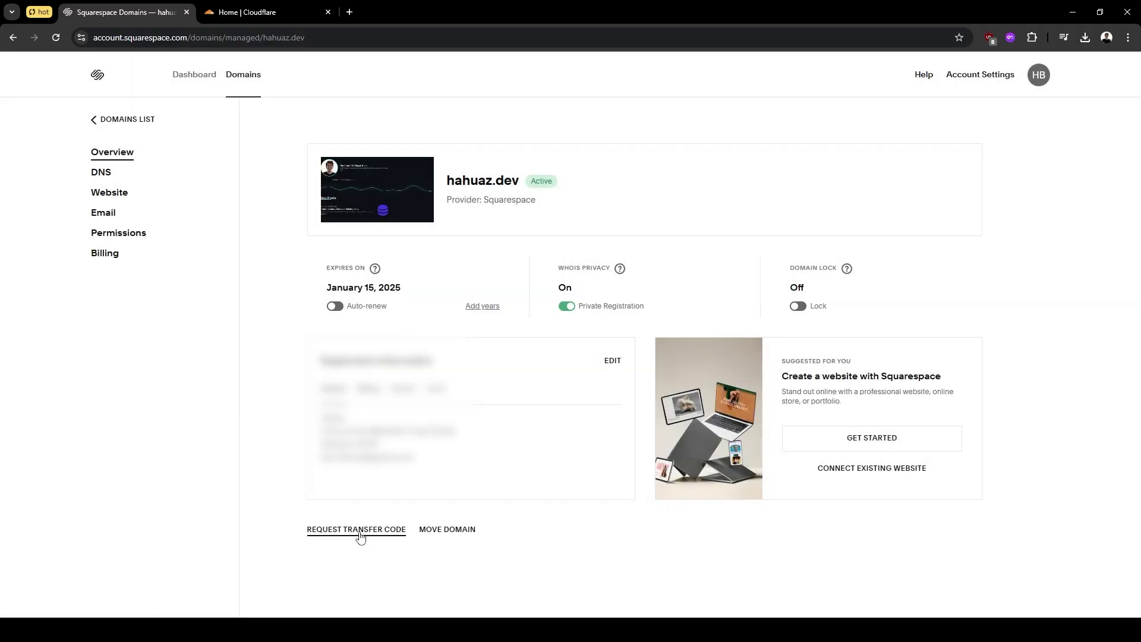
Request the hahuaz.dev transfer code and send the auth code to the owner's email
left_click(360, 532)
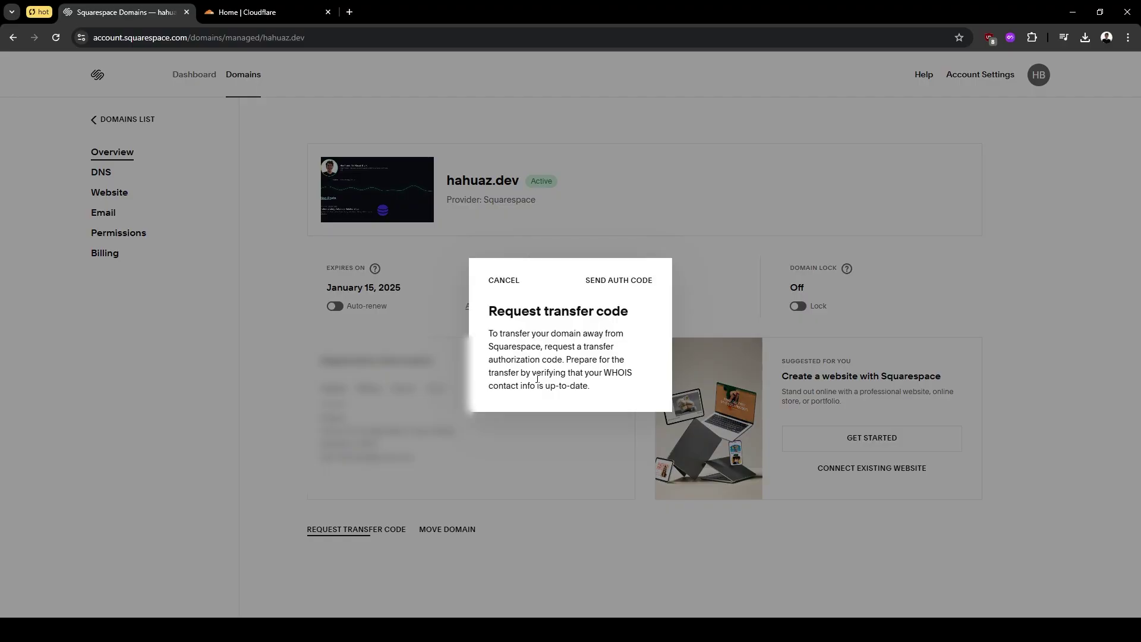
left_click(618, 282)
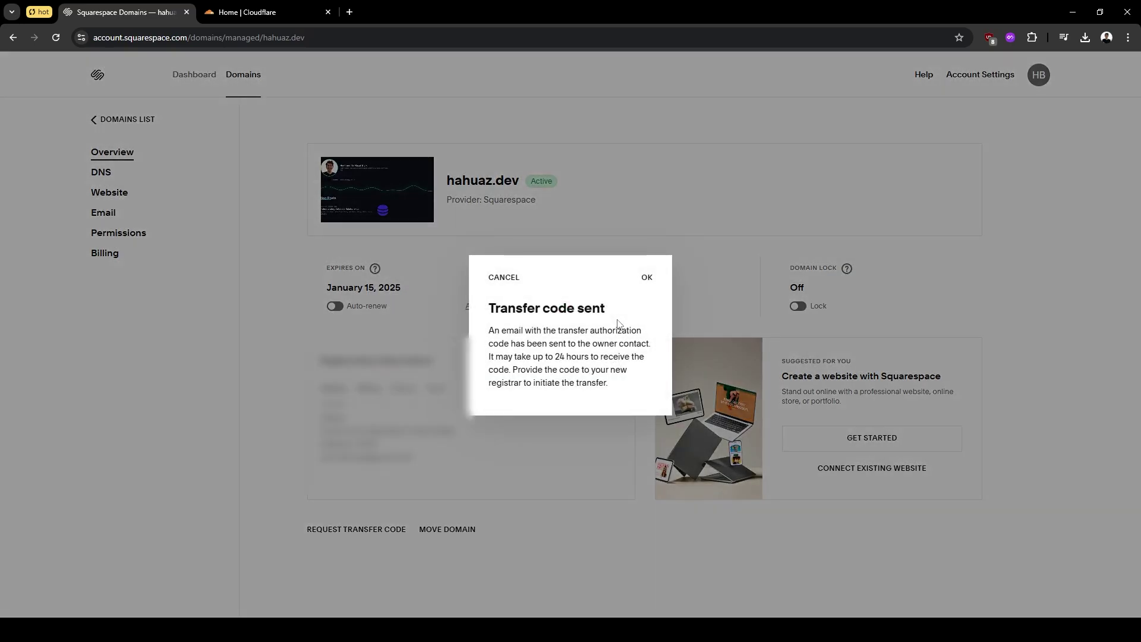
Add hahuaz.dev under Transfer Domains with manually entered DNS records on the Free plan
left_click(648, 277)
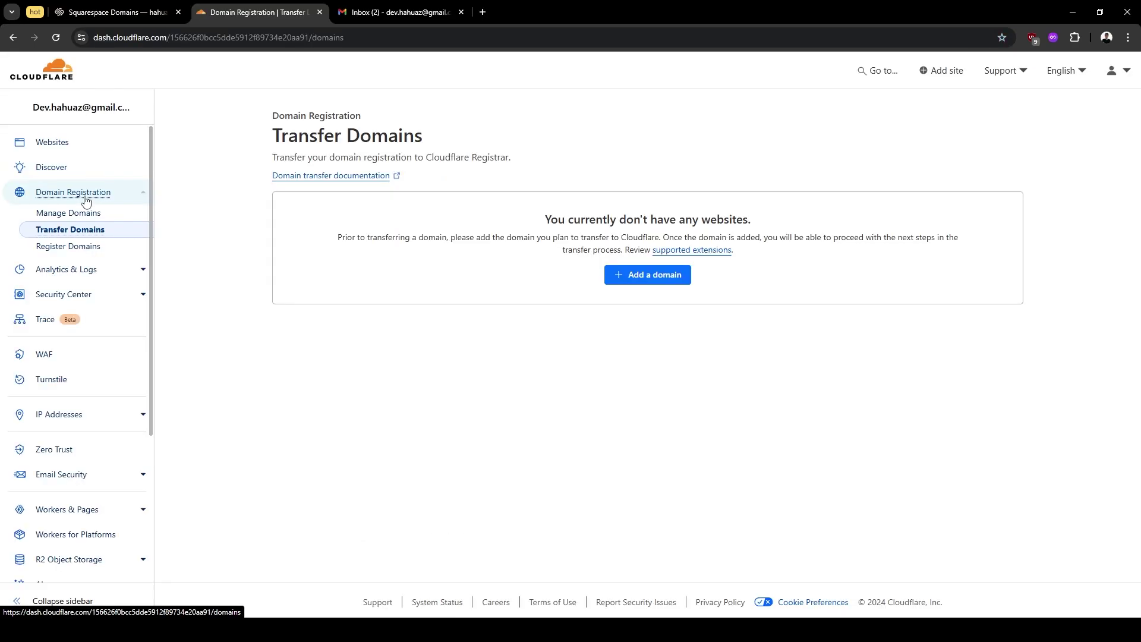
left_click(92, 194)
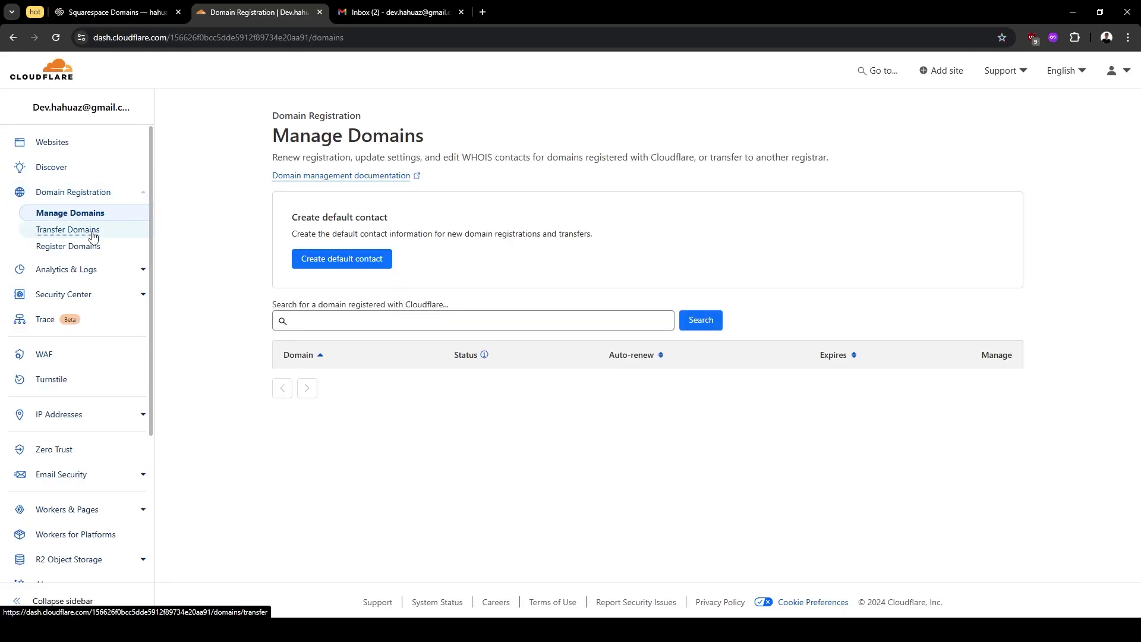
left_click(93, 236)
left_click(663, 277)
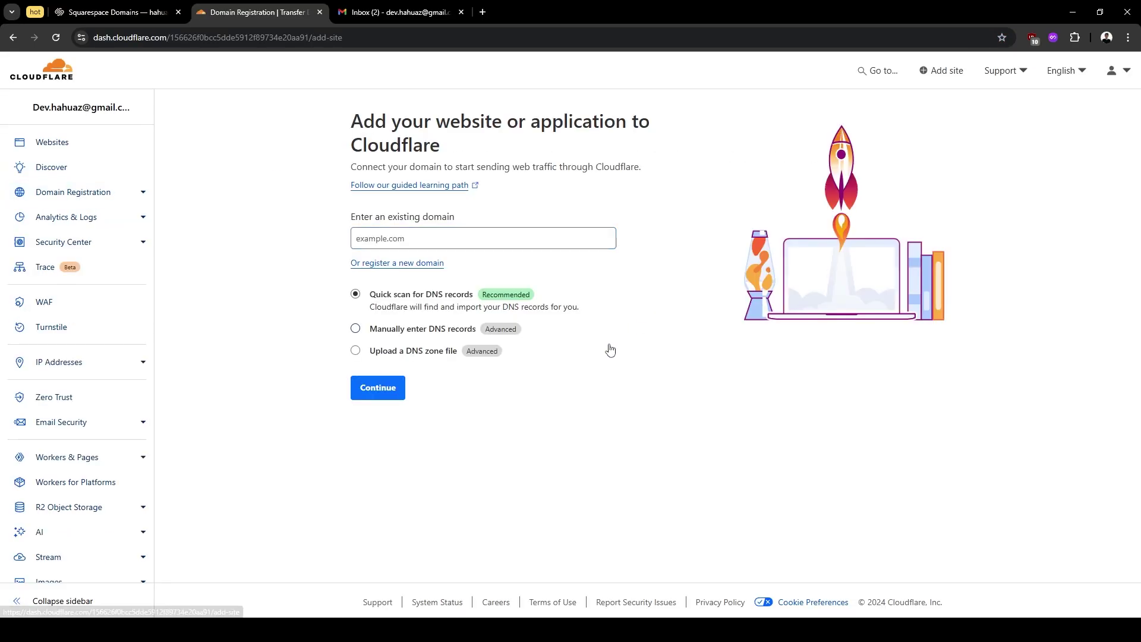
left_click(427, 232)
type("hahuaz.dev")
left_click(356, 329)
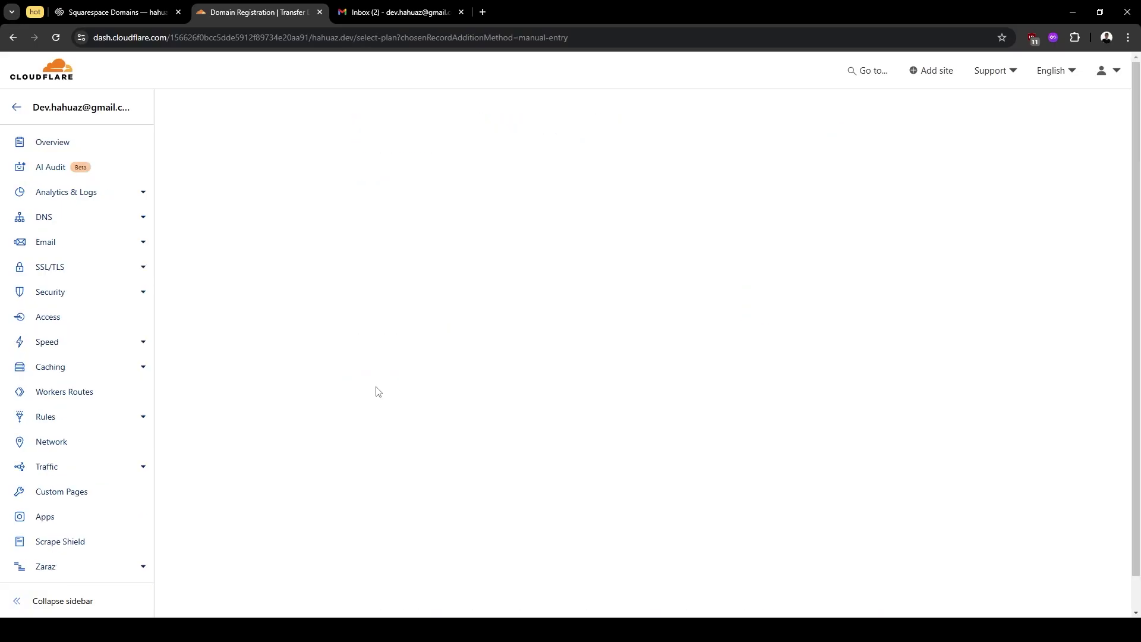
scroll(377, 388, "down", 5)
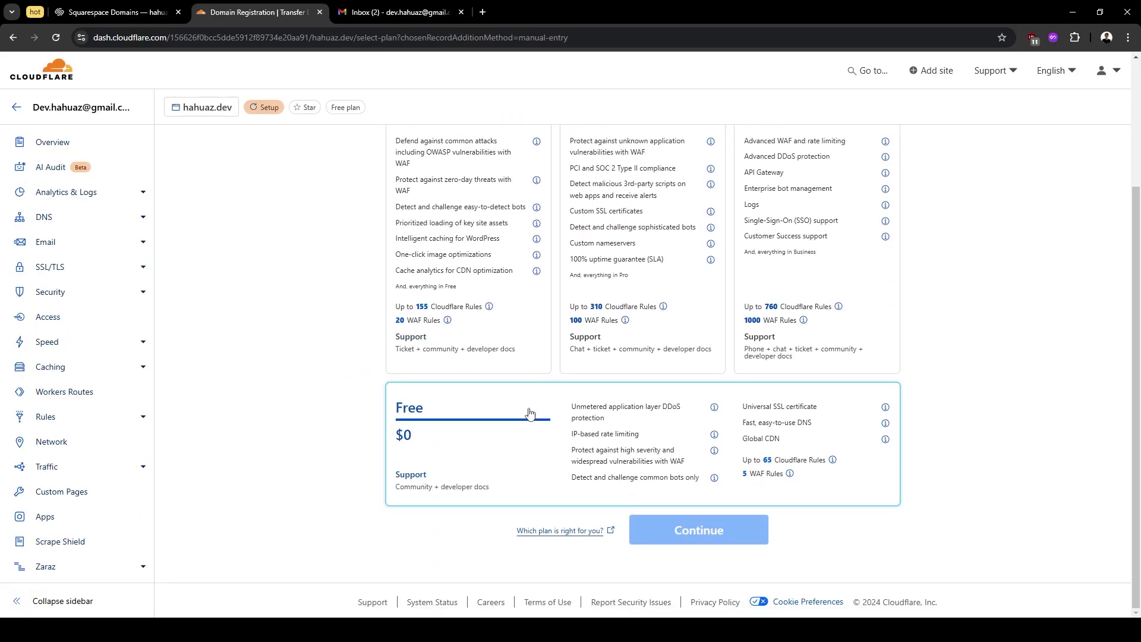
left_click(513, 465)
left_click(670, 533)
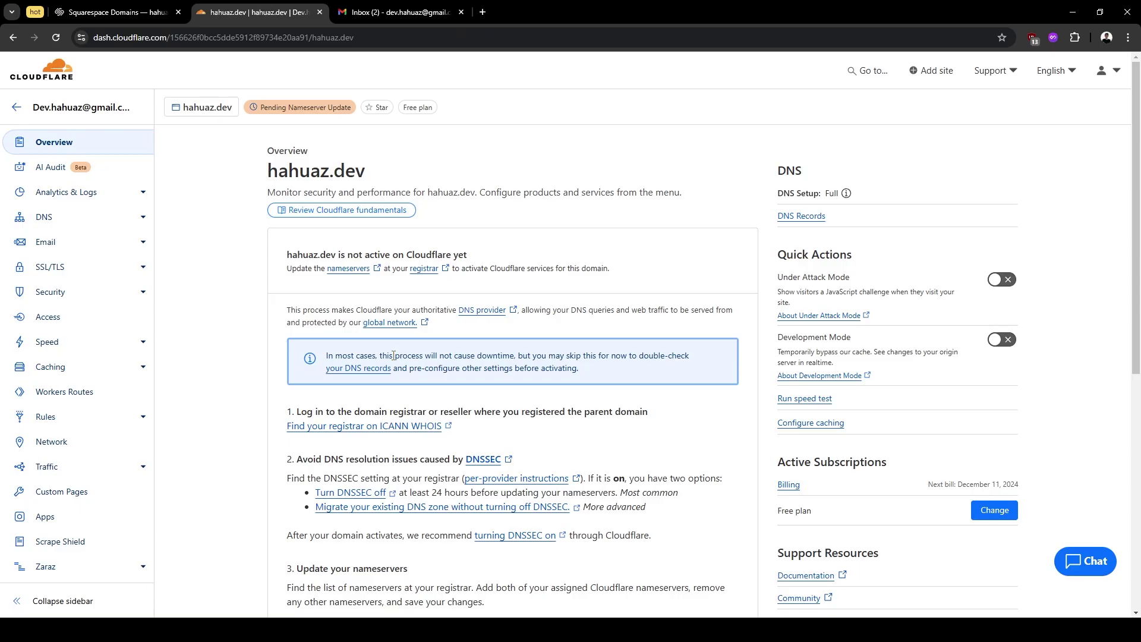
scroll(393, 356, "down", 2)
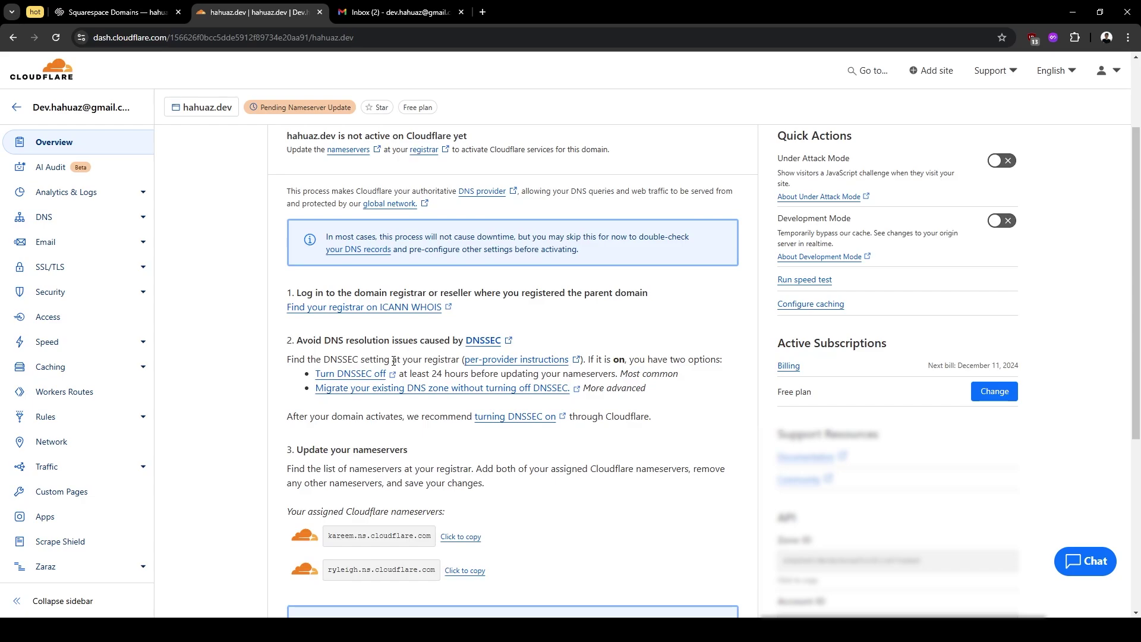
scroll(397, 388, "down", 1)
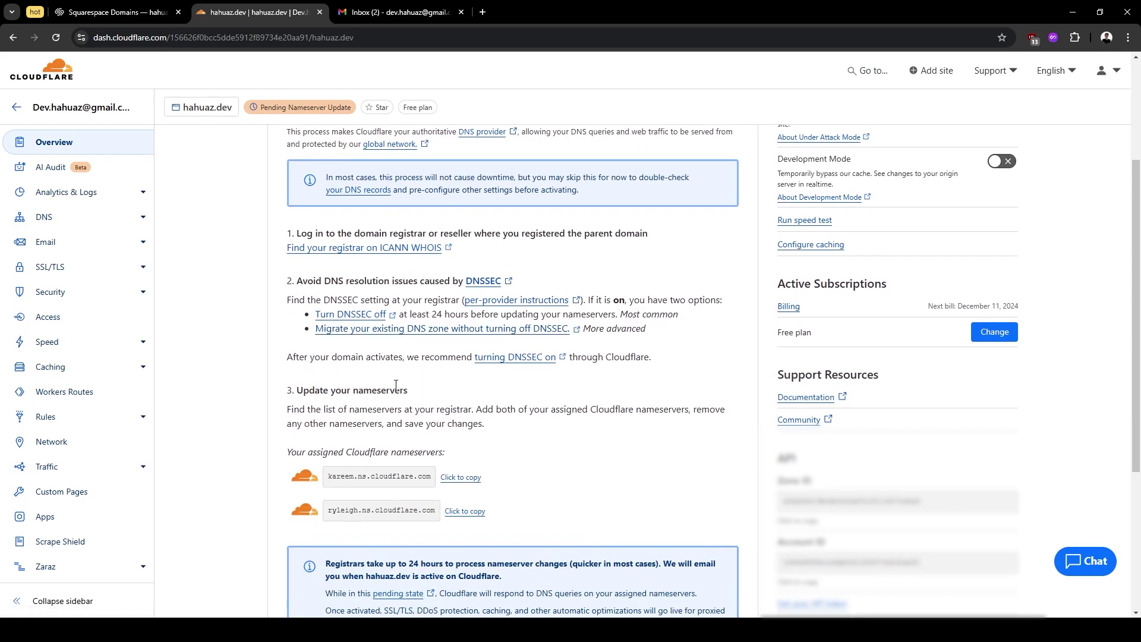
scroll(396, 386, "down", 1)
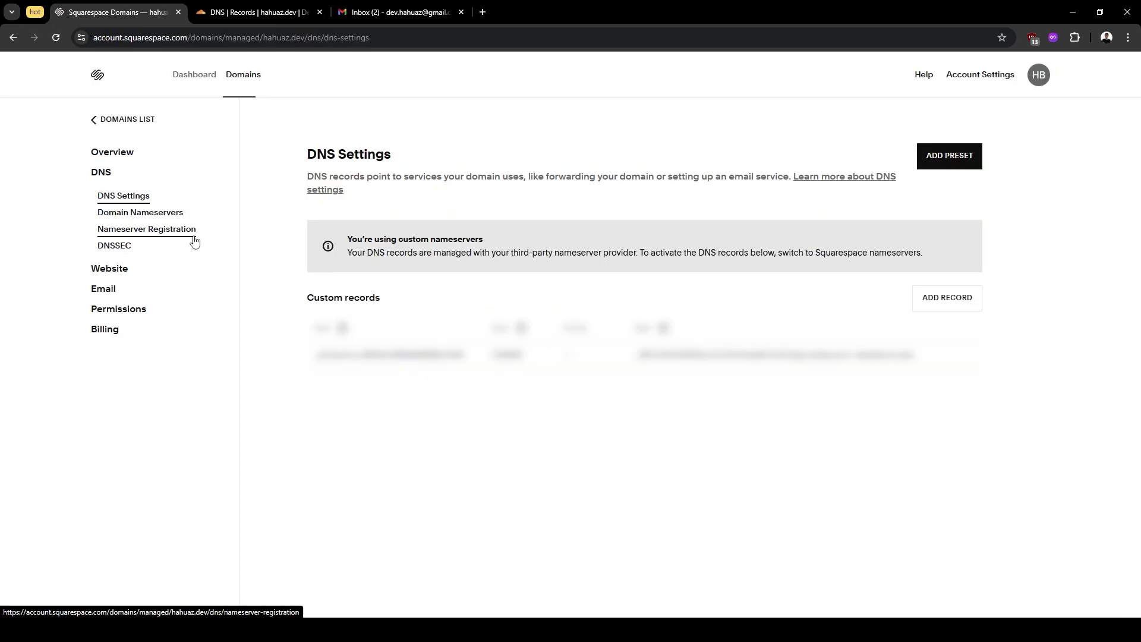
Remove two AWS nameservers and replace the first with kareem.ns.cloudflare.com
left_click(136, 216)
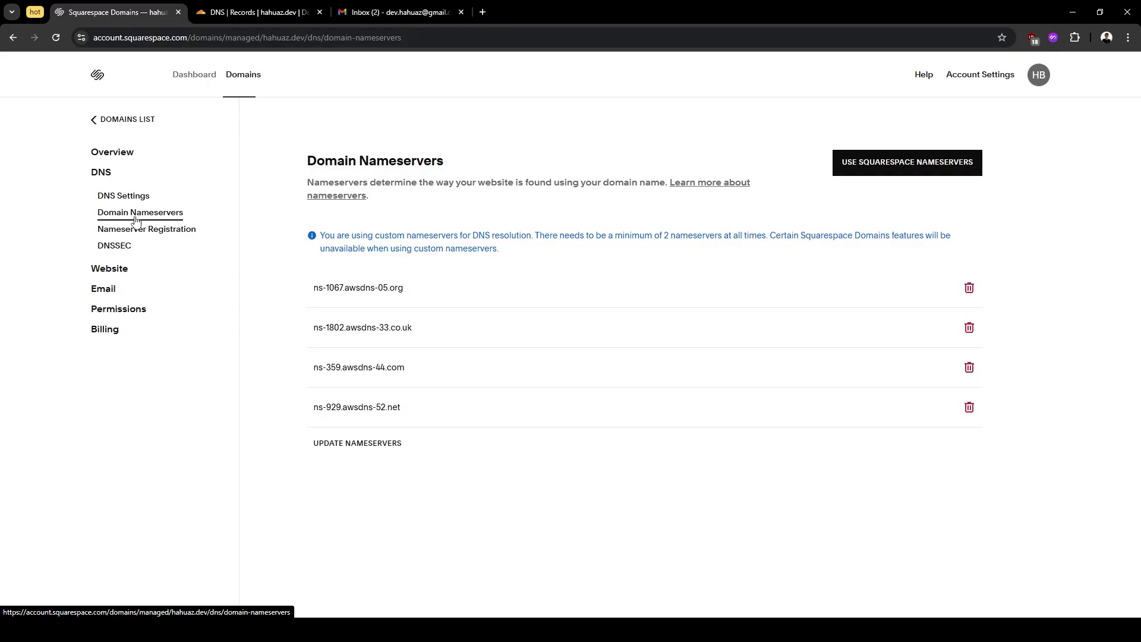
left_click(343, 442)
left_click(656, 290)
left_click(656, 314)
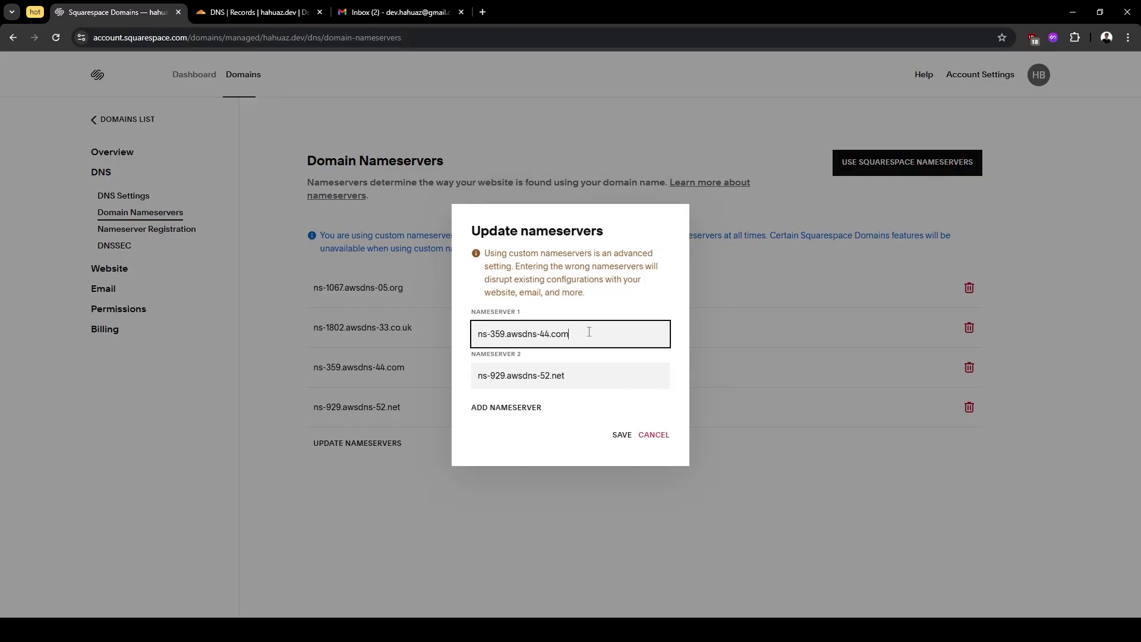
key("ctrl+shift+Left")
key("ctrl+shift+Left")
key("ctrl+shift+Left")
key("ctrl+shift+Left")
key("ctrl+shift+Left")
key("ctrl+shift+Left")
type("kareem.ns.cloudflare.com")
Set the second nameserver to ryleigh.ns.cloudflare.com, copied from Cloudflare, and save
key("ctrl+Tab")
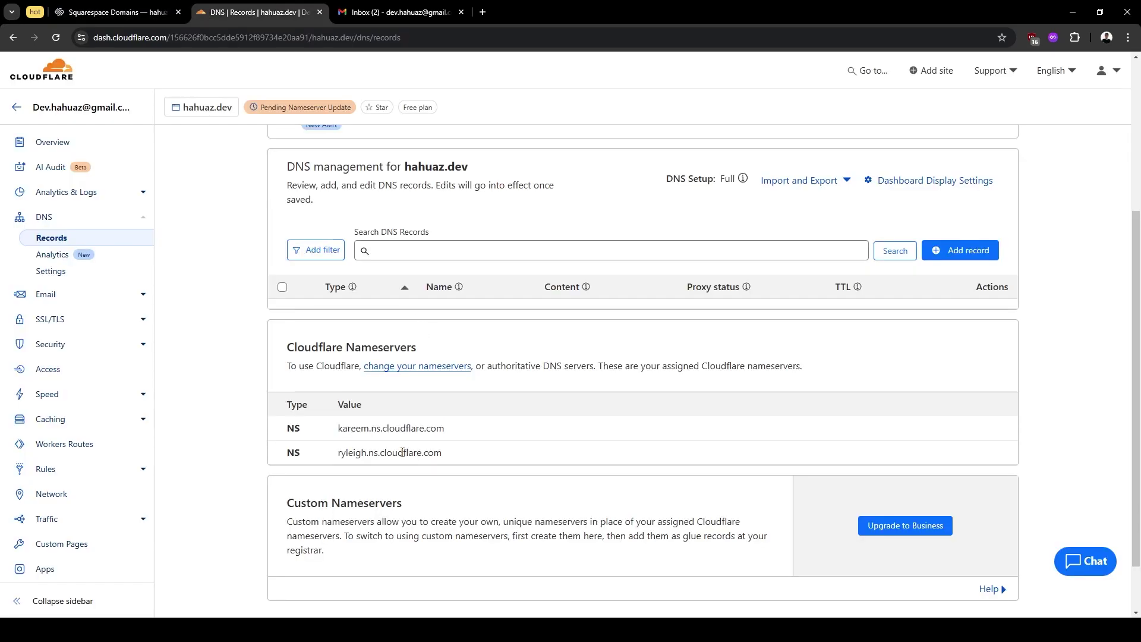
double_click(435, 453)
key("ctrl+c")
key("ctrl+shift+Tab")
key("Tab")
key("ctrl+v")
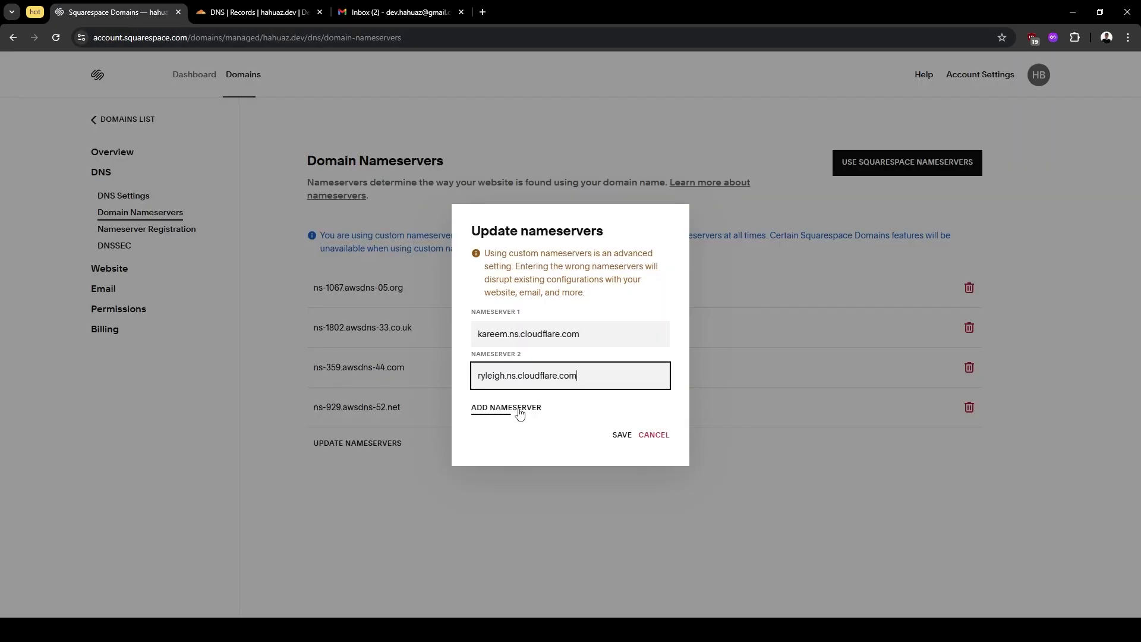
left_click(615, 437)
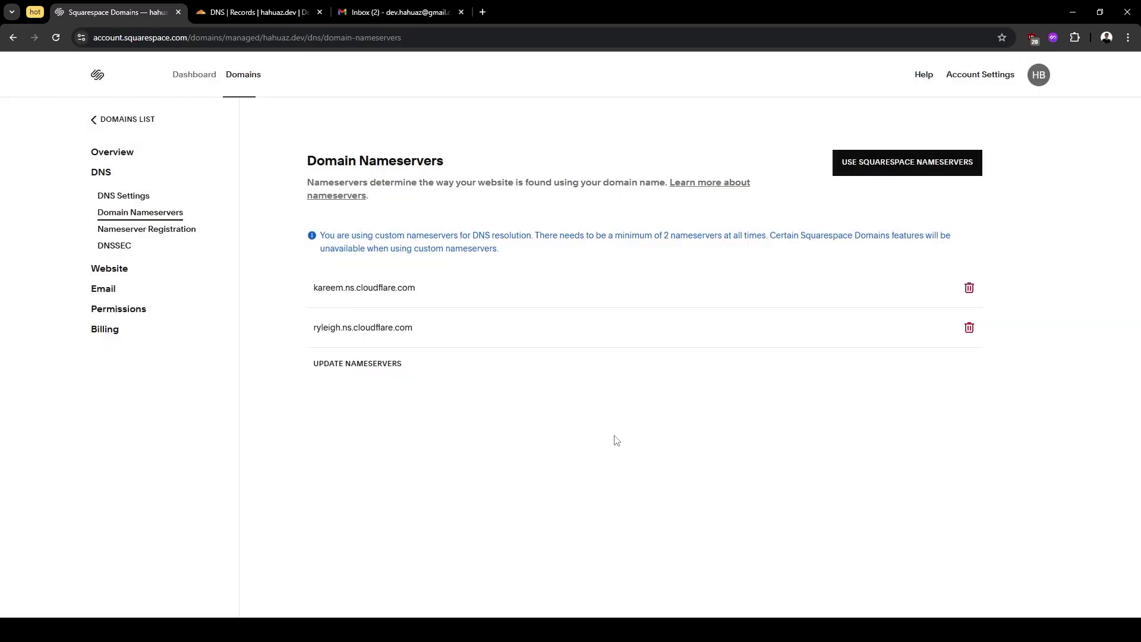
key("ctrl+Tab")
left_click(81, 107)
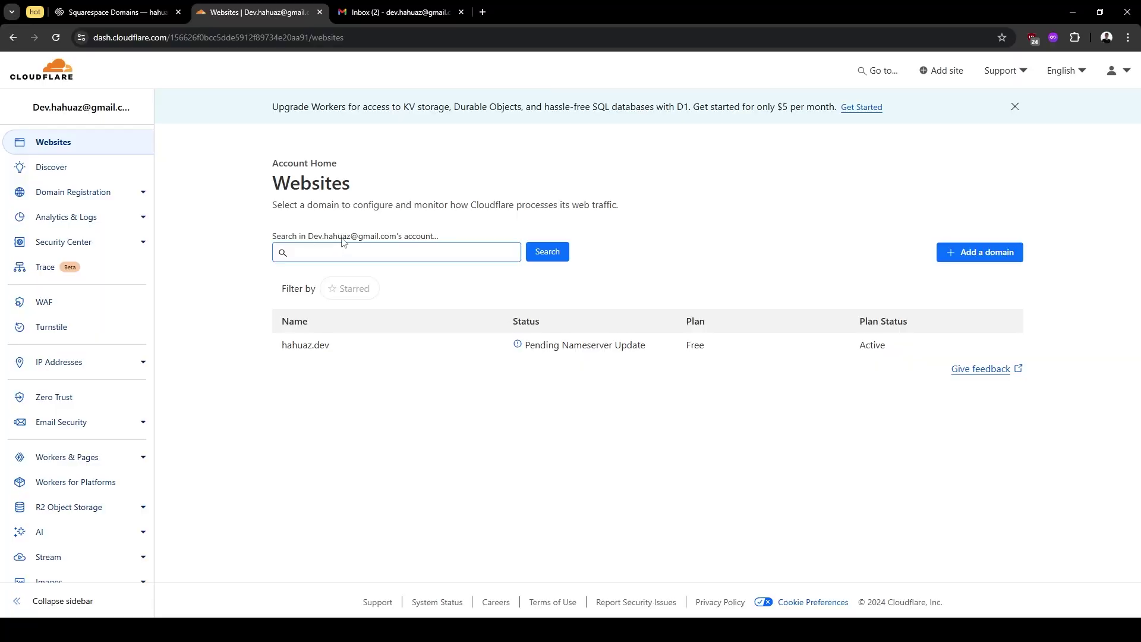
Run 'Check nameservers now' on the hahuaz.dev overview so its status turns Active
left_click(326, 349)
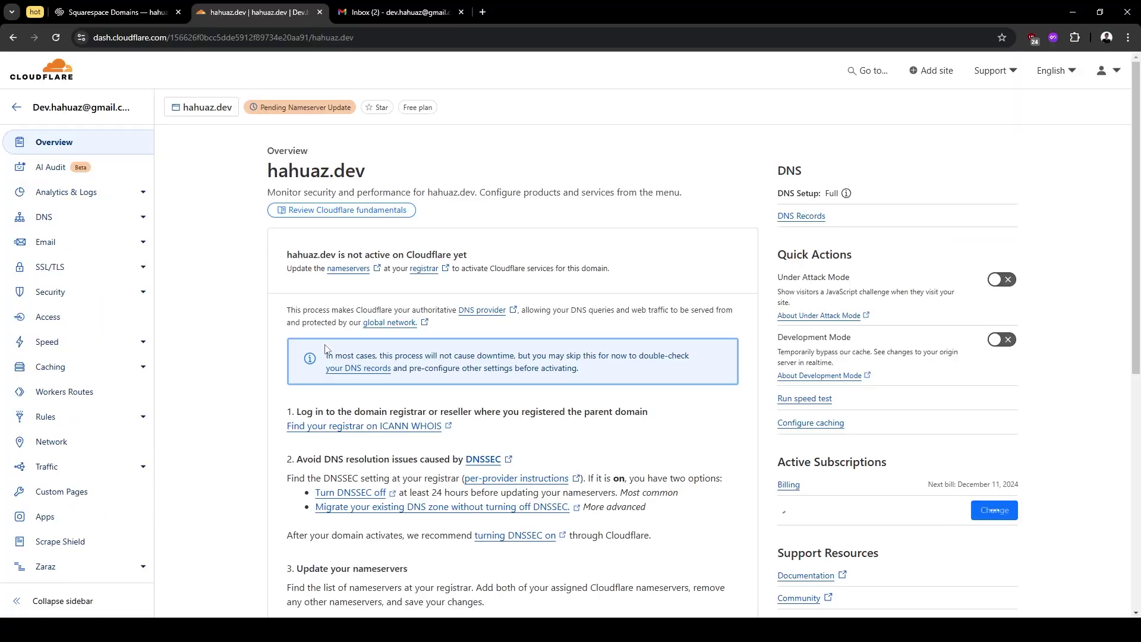
scroll(326, 349, "down", 3)
scroll(325, 344, "down", 2)
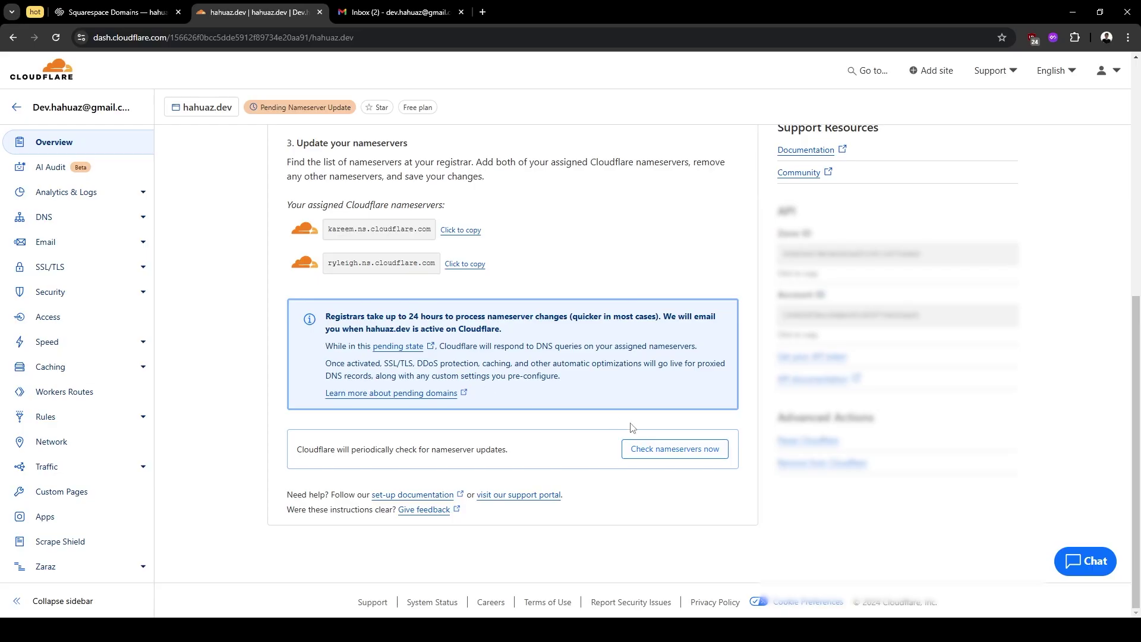
left_click(638, 460)
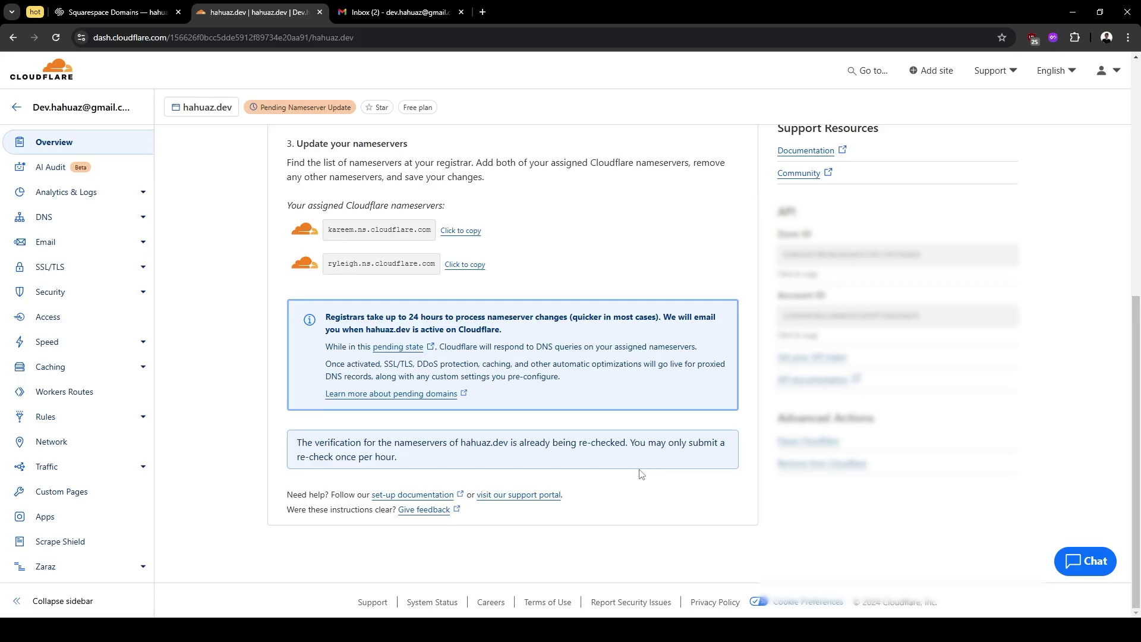
scroll(660, 205, "up", 2)
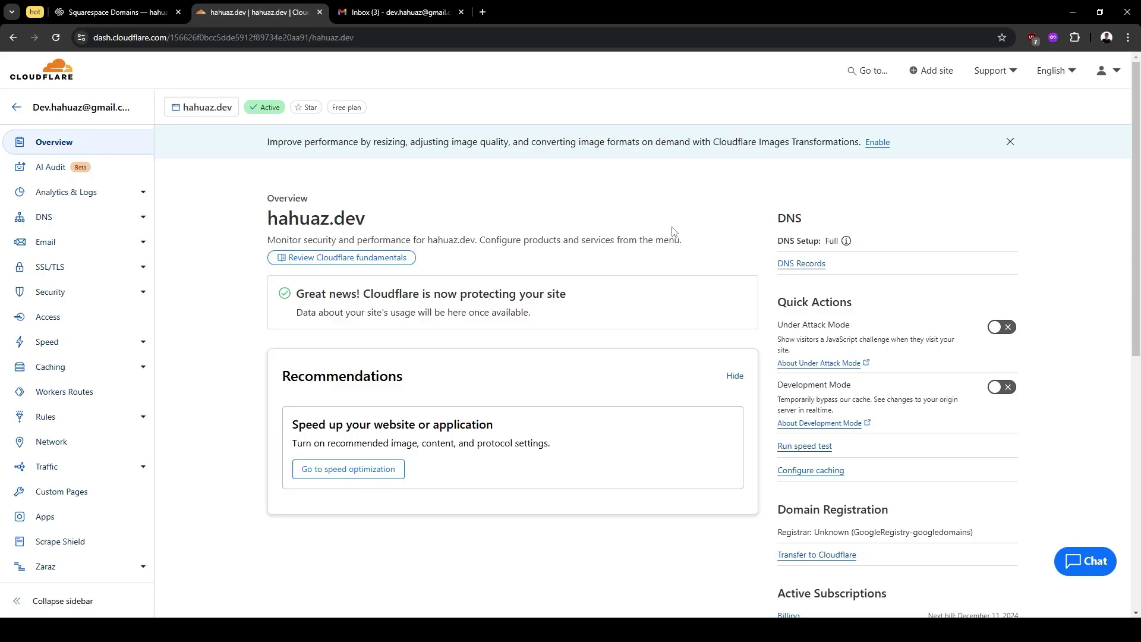
scroll(736, 281, "down", 2)
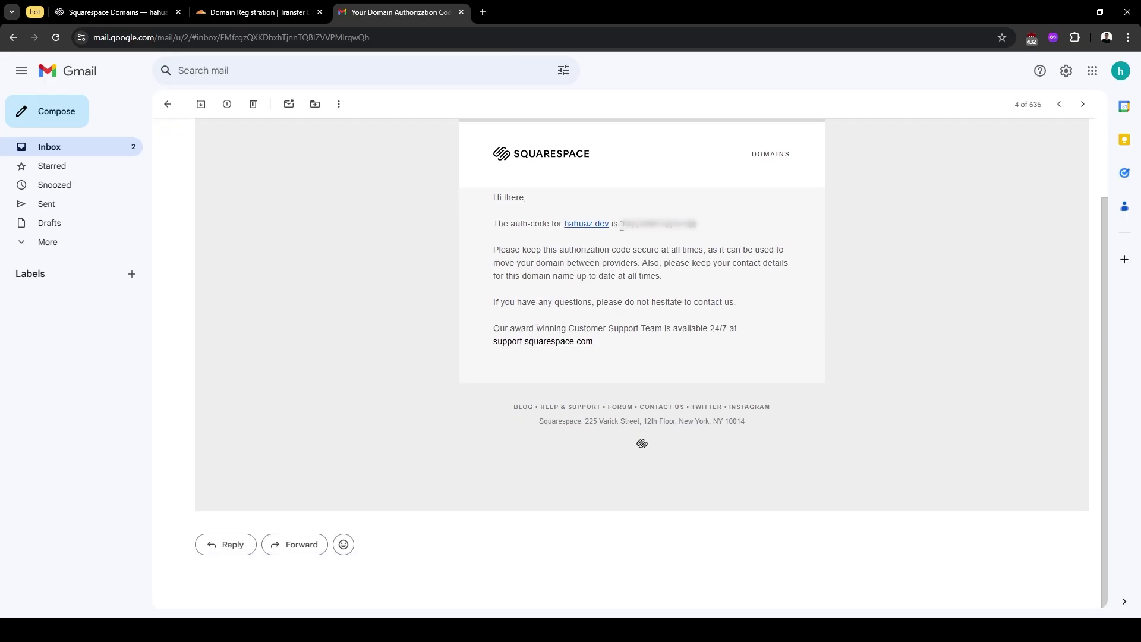
Paste the emailed auth-code into Cloudflare's hahuaz.dev transfer field and proceed to contact info
left_click_drag(621, 224, 708, 225)
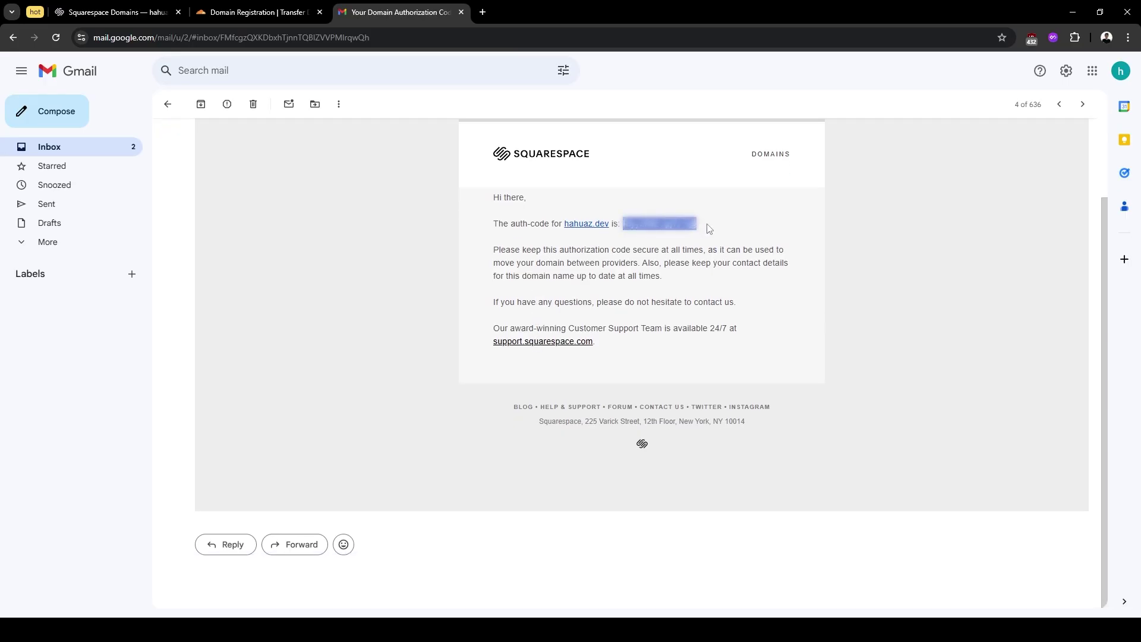
left_click(259, 13)
left_click(319, 490)
key("ctrl+v")
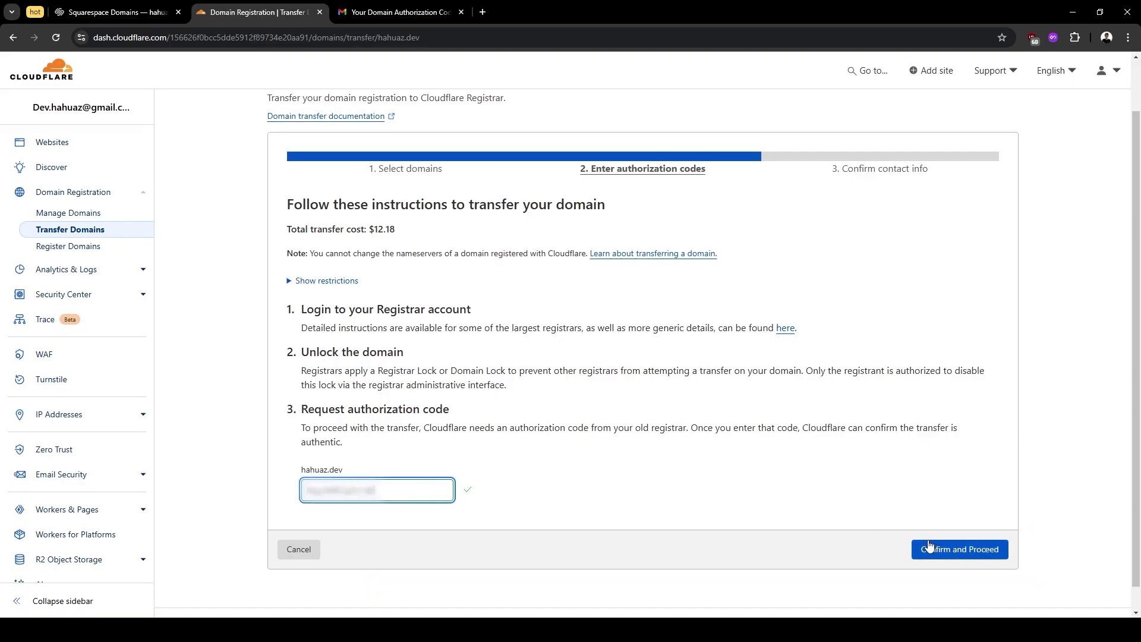
left_click(929, 546)
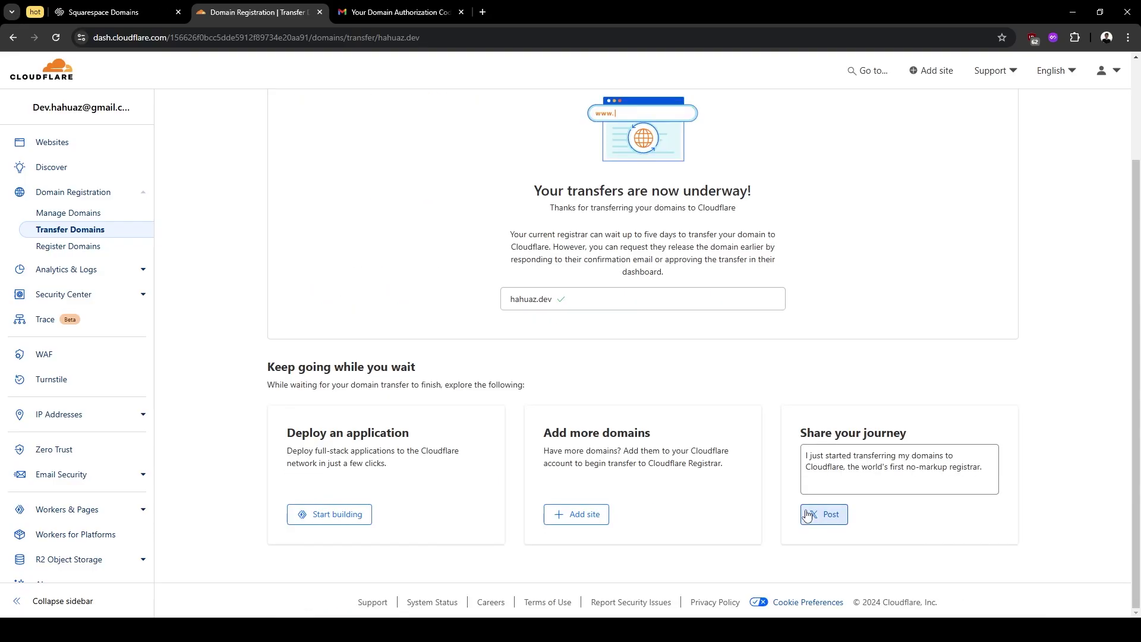
scroll(807, 515, "up", 2)
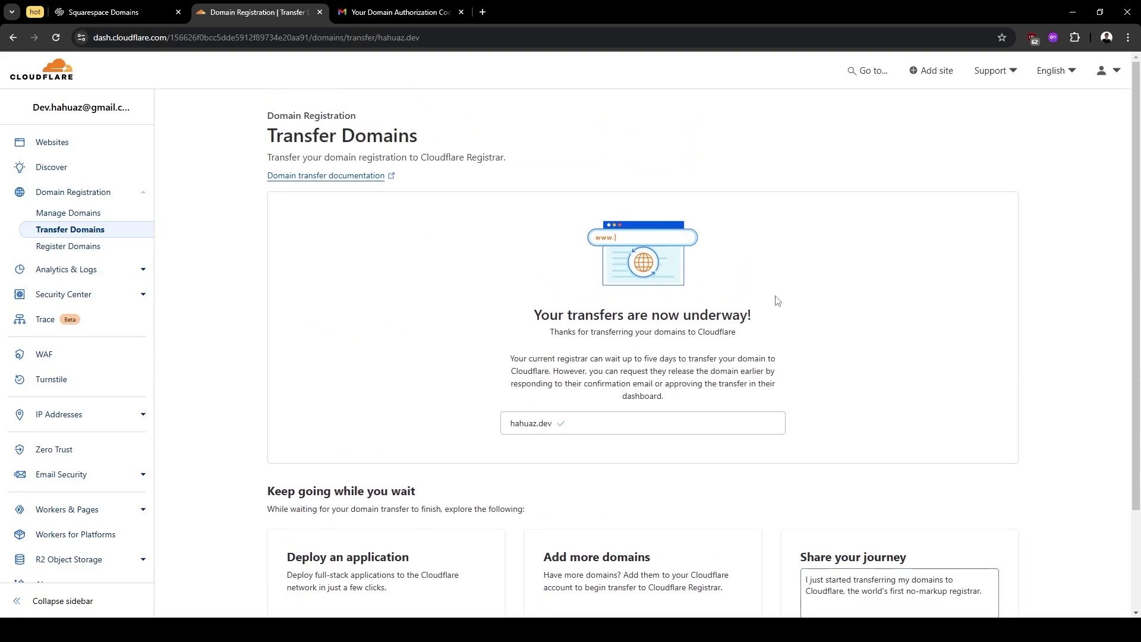